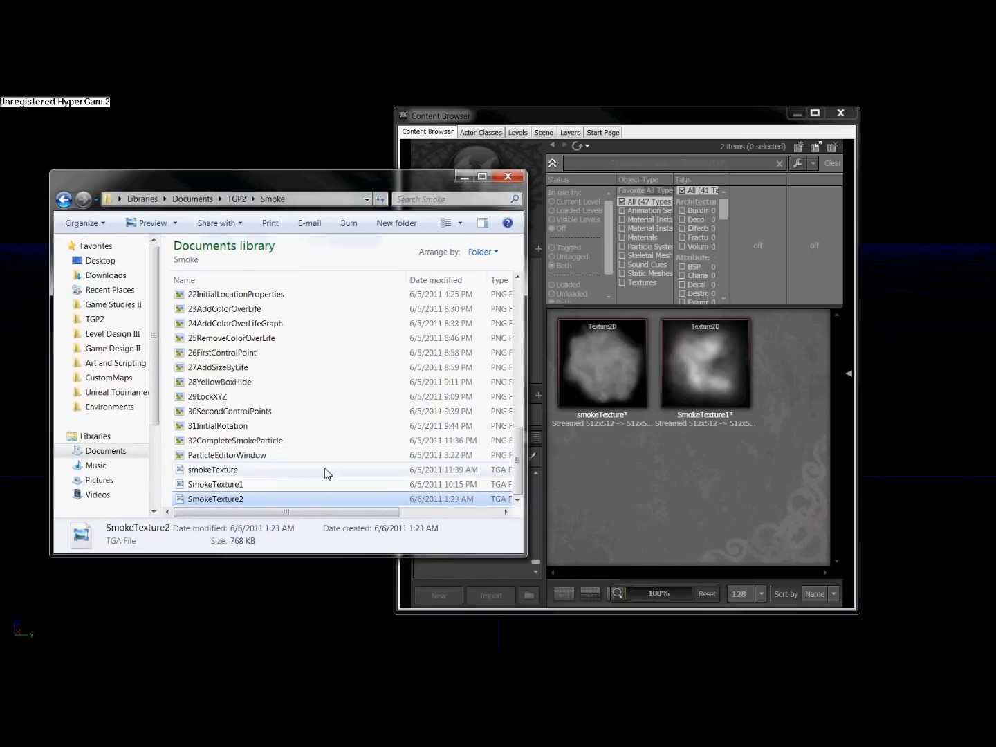
- Import the SmokeTexture2 TGA file into the Texture group of the Tutorial package and select the imported texture
drag(222, 503, 643, 488)
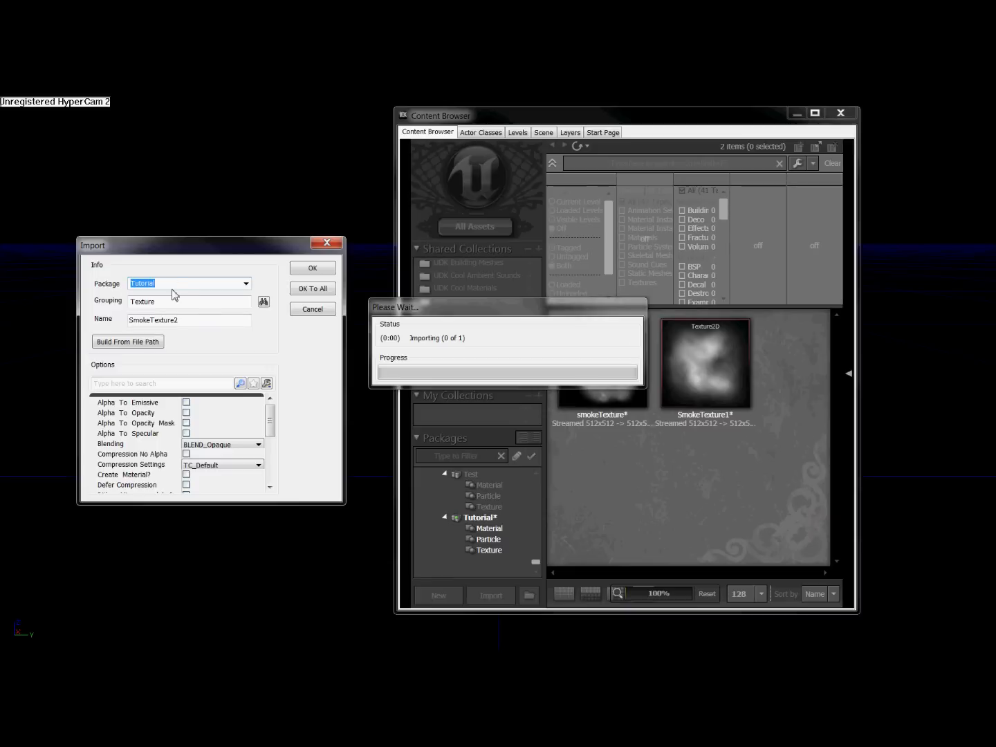
click(315, 270)
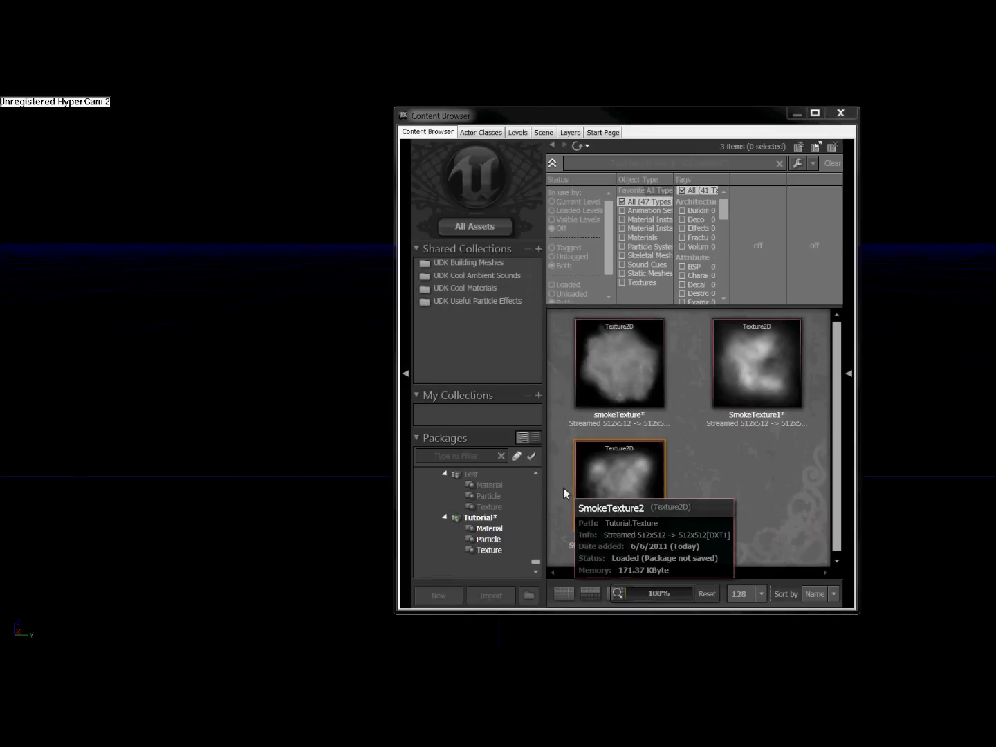
click(628, 500)
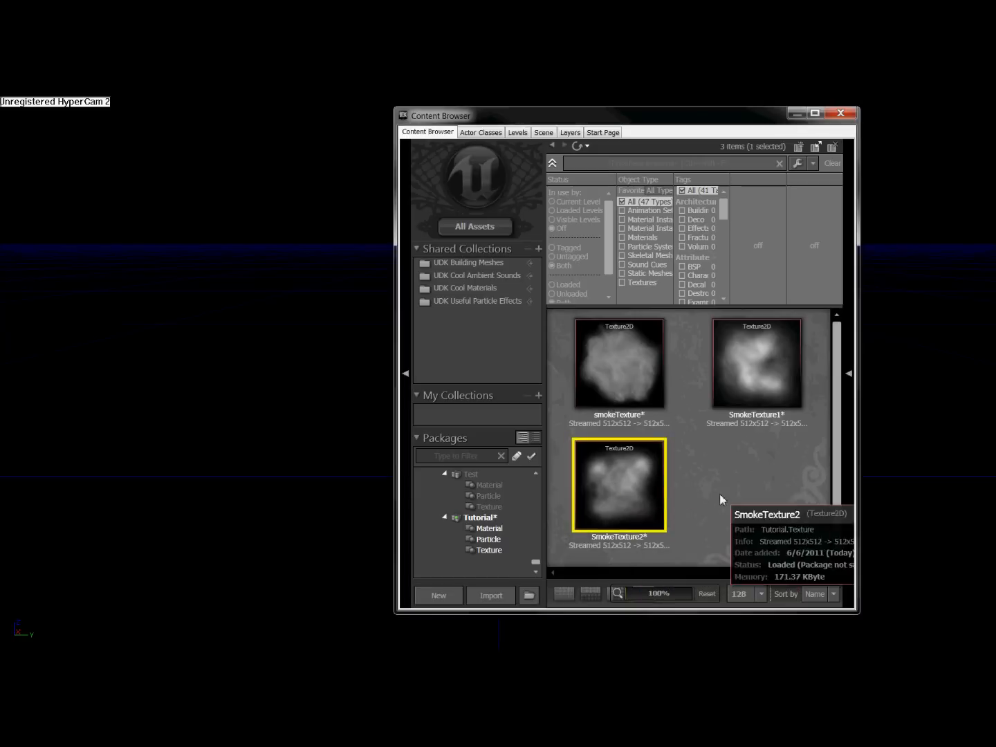
click(487, 519)
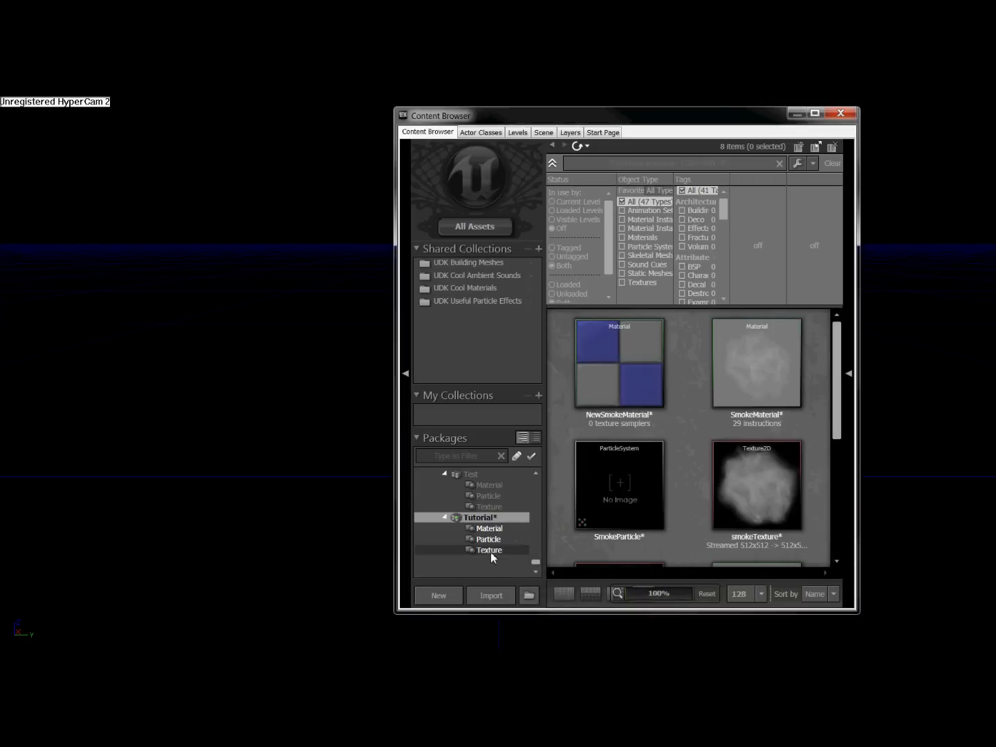
click(490, 551)
click(608, 507)
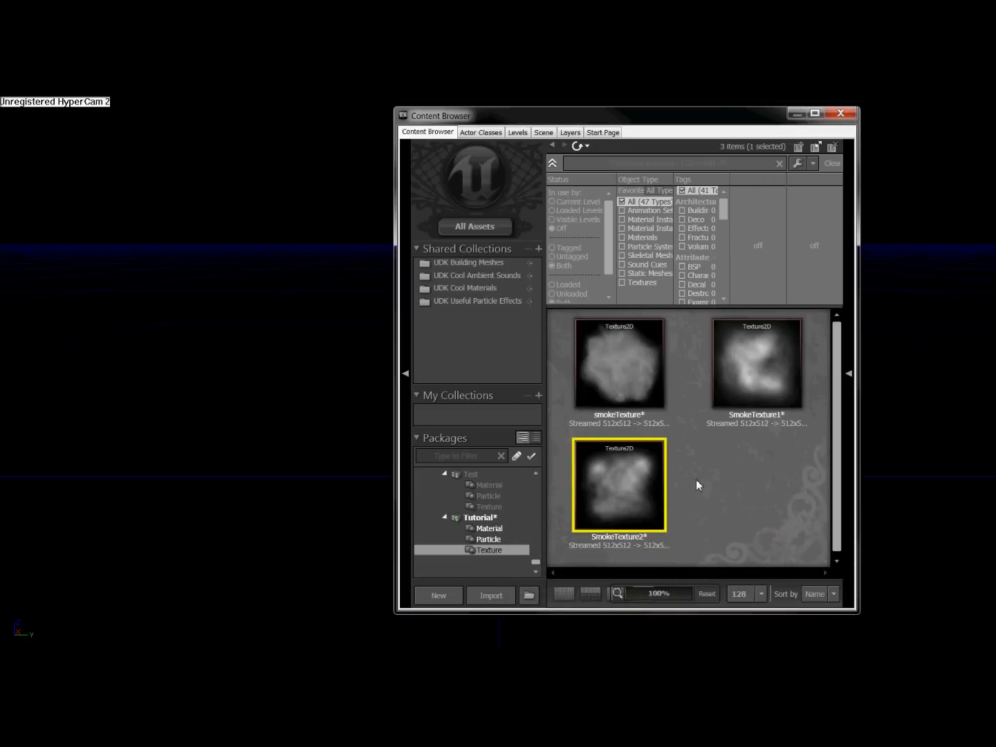
- Create a material named NewSmokeMaterial in the Tutorial package with grouping Material, replacing the existing object of that name
right_click(696, 480)
scroll(696, 480, down, 1)
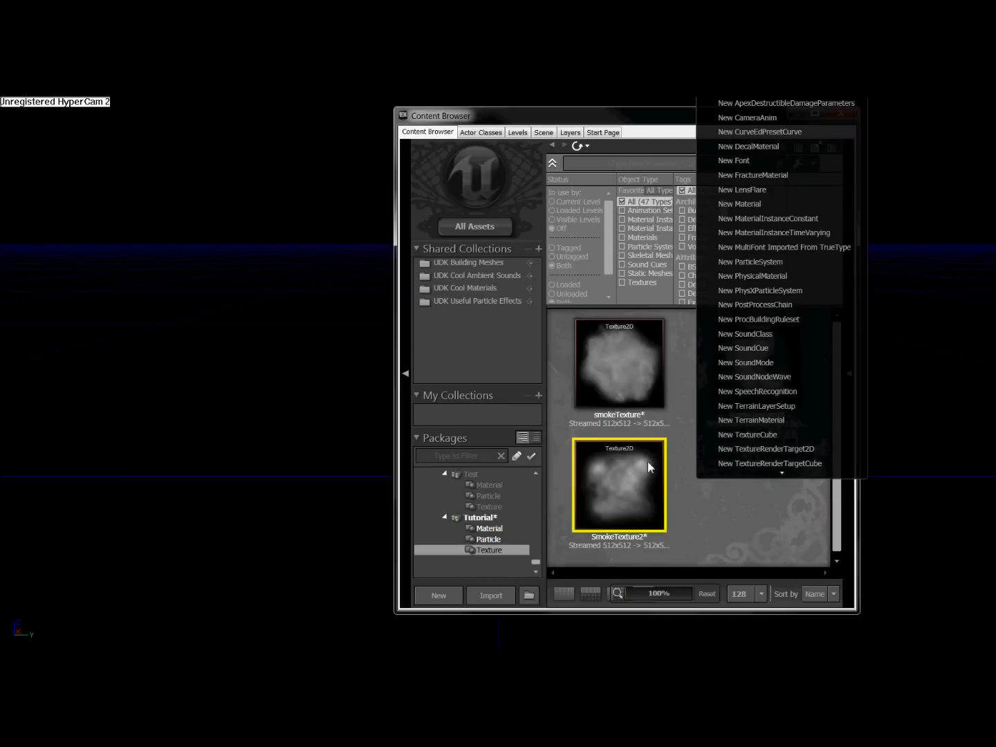
click(745, 204)
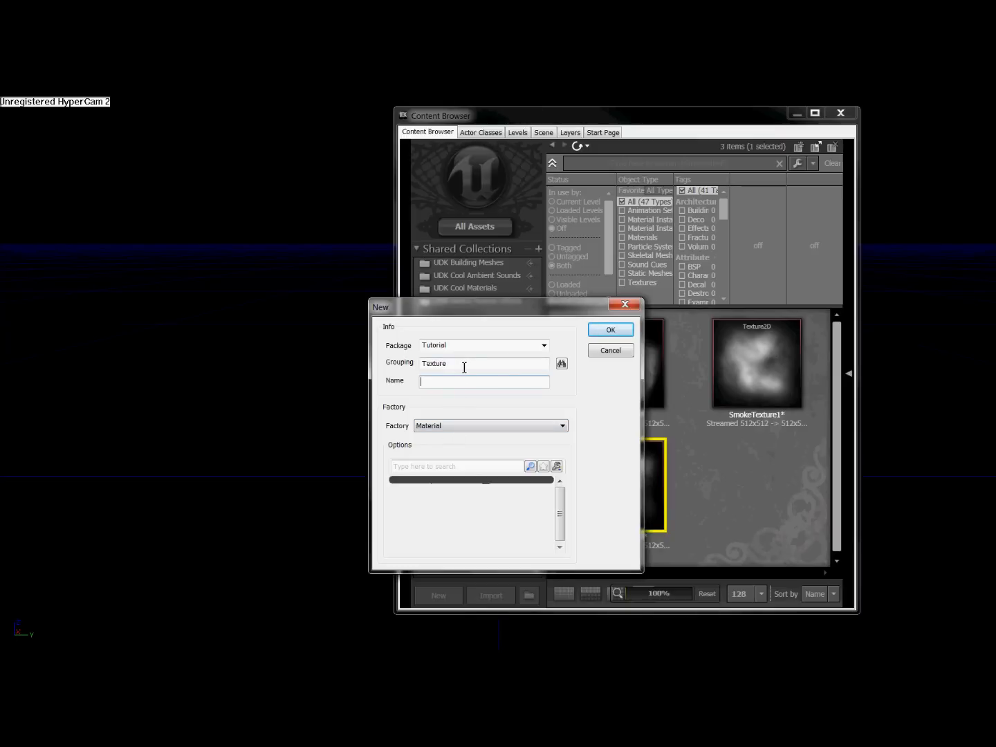
drag(465, 367, 404, 357)
text(Material)
click(455, 384)
text(NewSmokeMaterial)
key(Return)
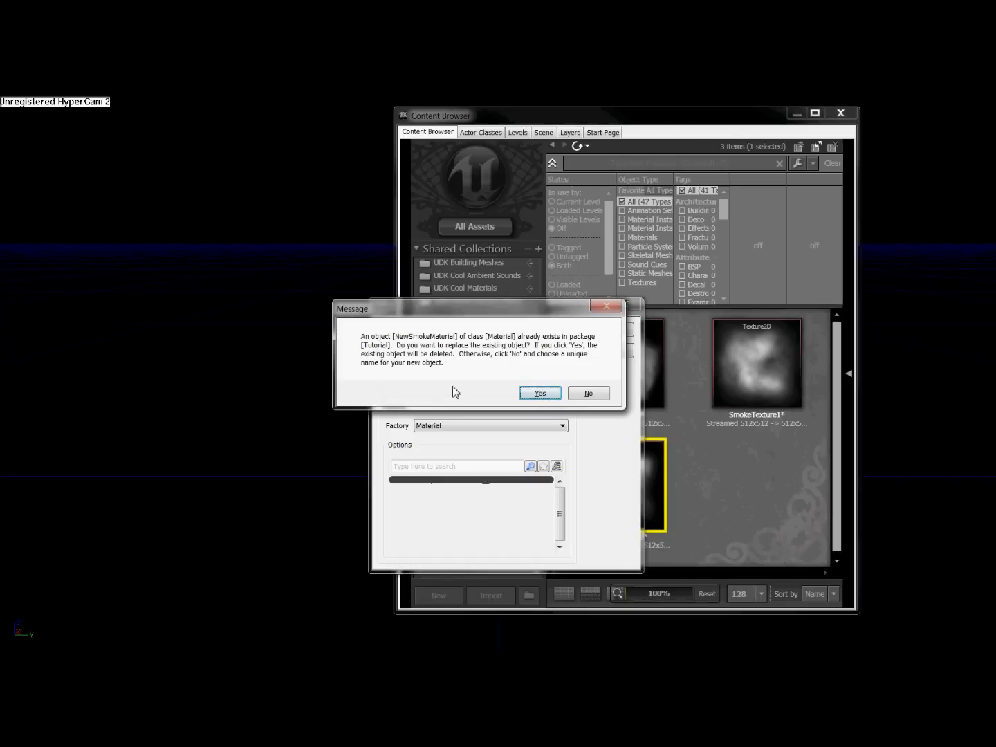
key(Return)
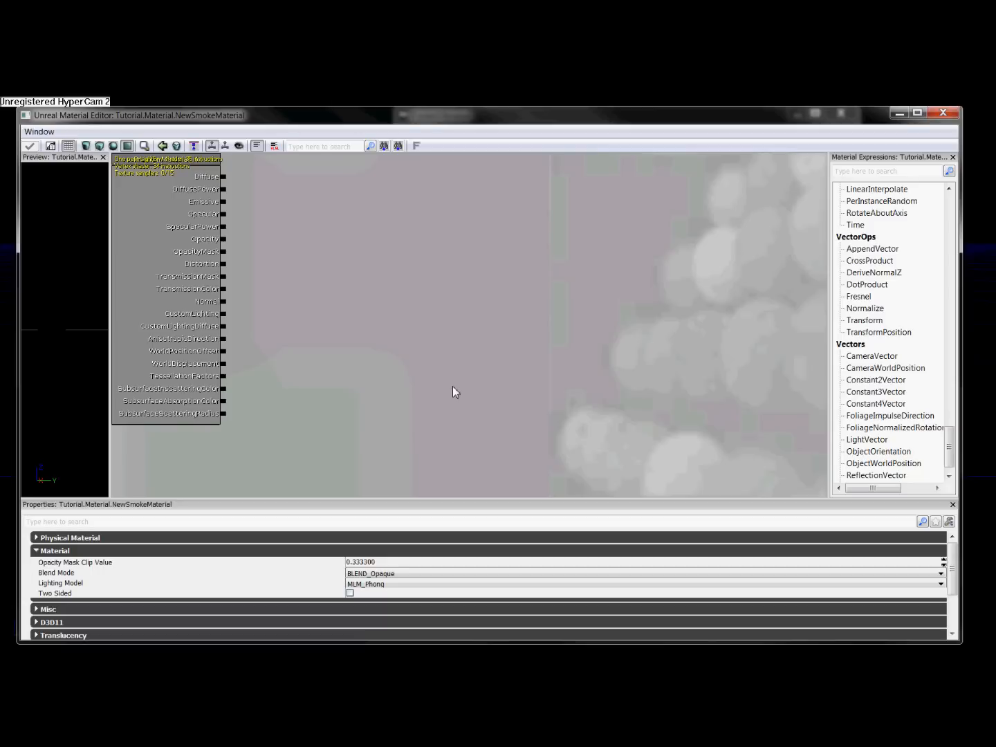
- Select SmokeTexture2 in the Tutorial package's Texture group, then bring the NewSmokeMaterial editor back into full view
drag(558, 115, 549, 530)
click(736, 465)
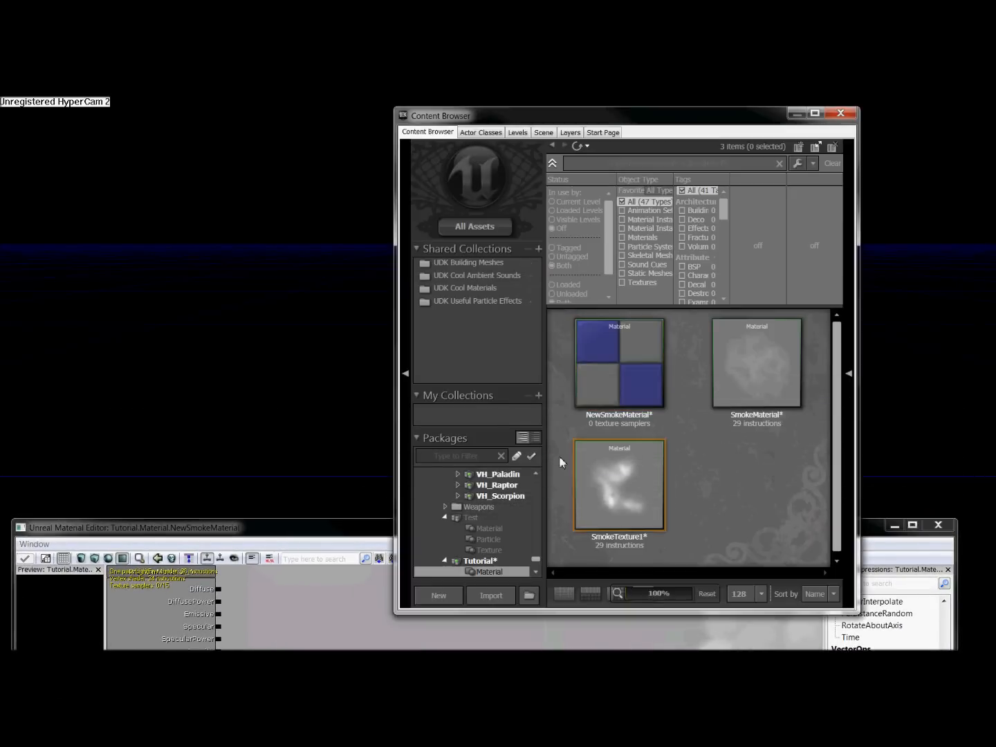
click(536, 573)
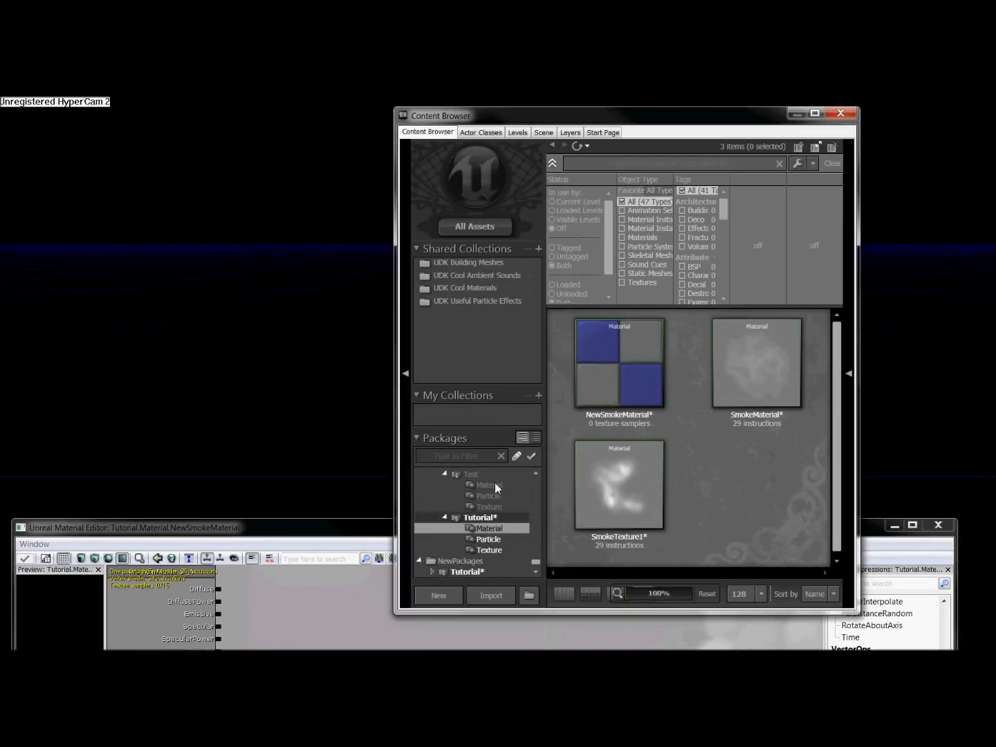
click(490, 550)
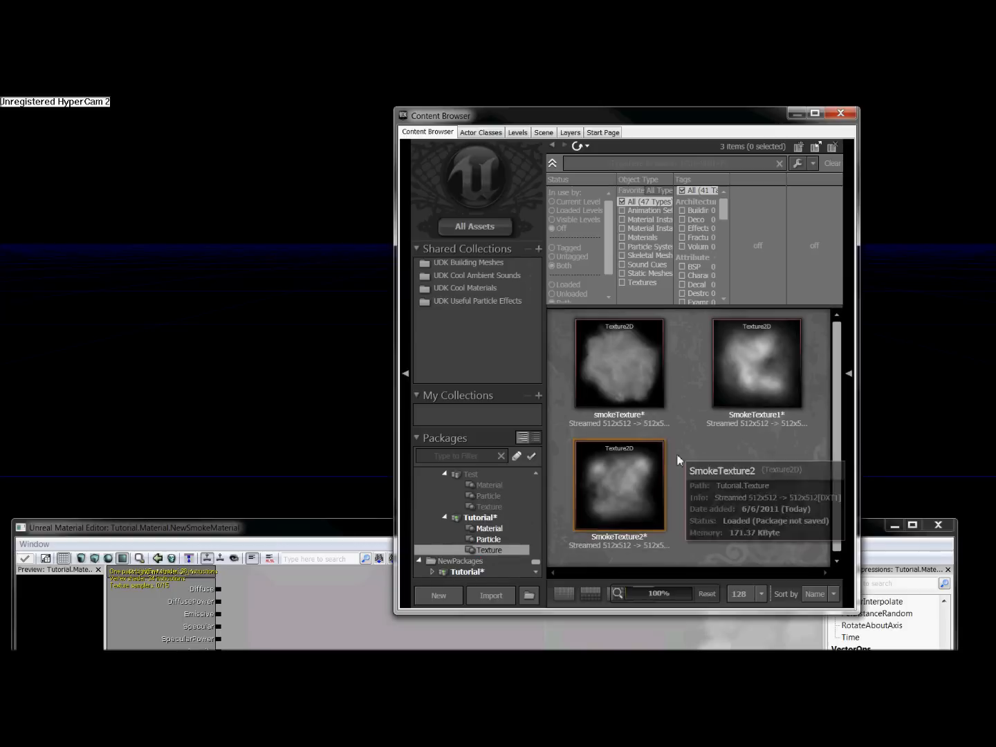
click(641, 485)
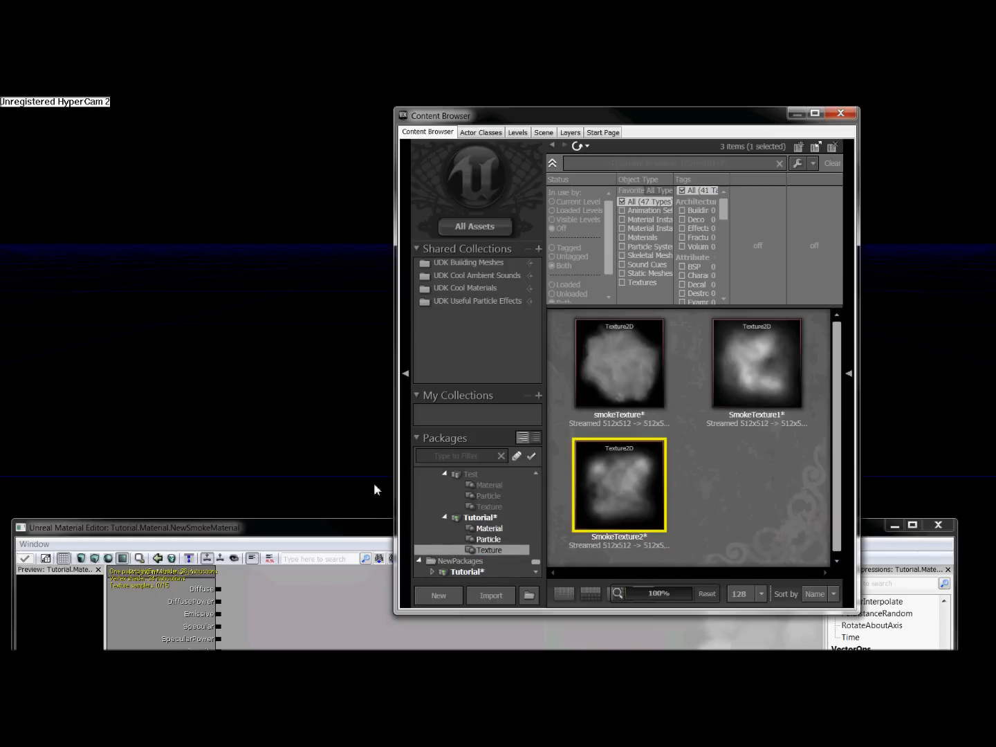
drag(331, 534, 336, 120)
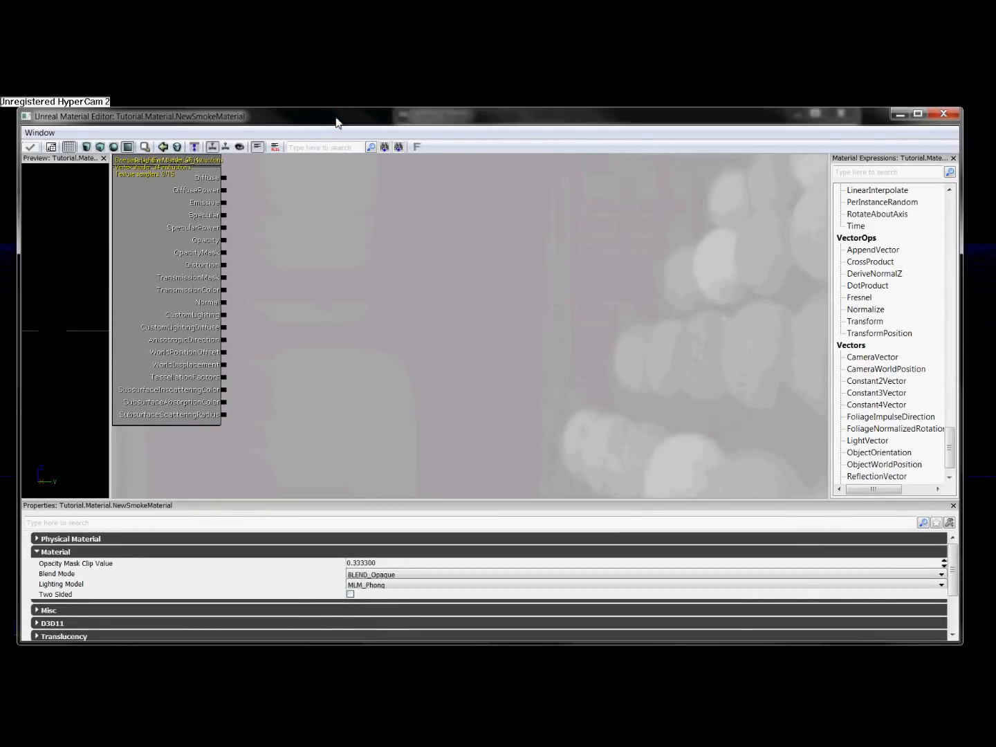
- Add a TextureSample expression using SmokeTexture2 to the NewSmokeMaterial graph, well apart from the material's main node
click(882, 173)
text(T)
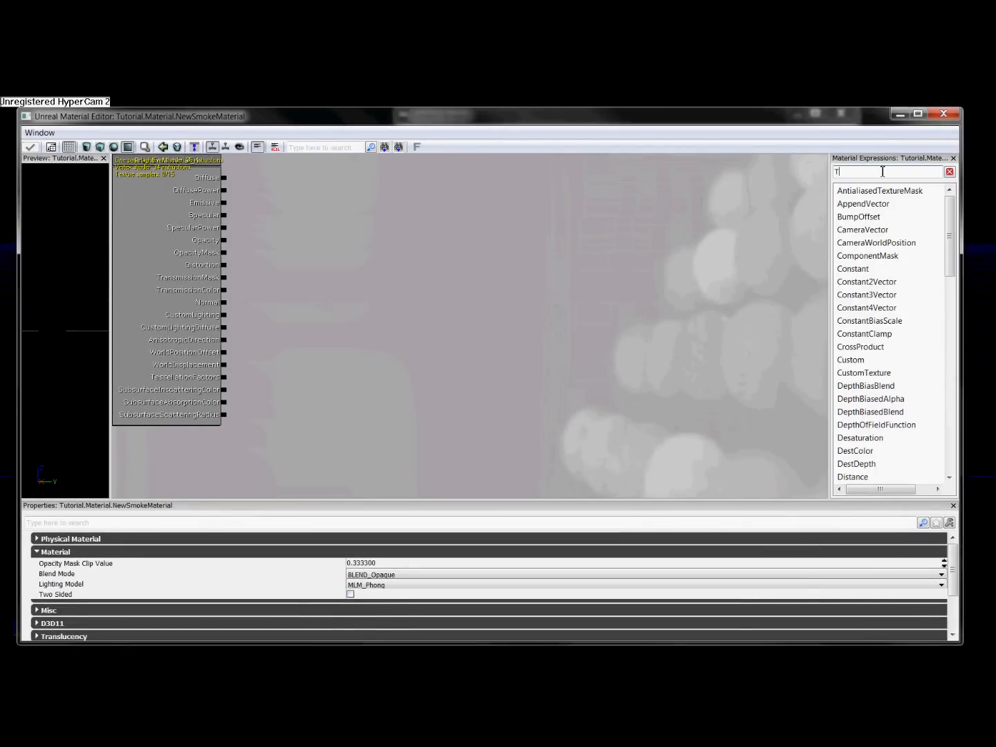
text(extureSample)
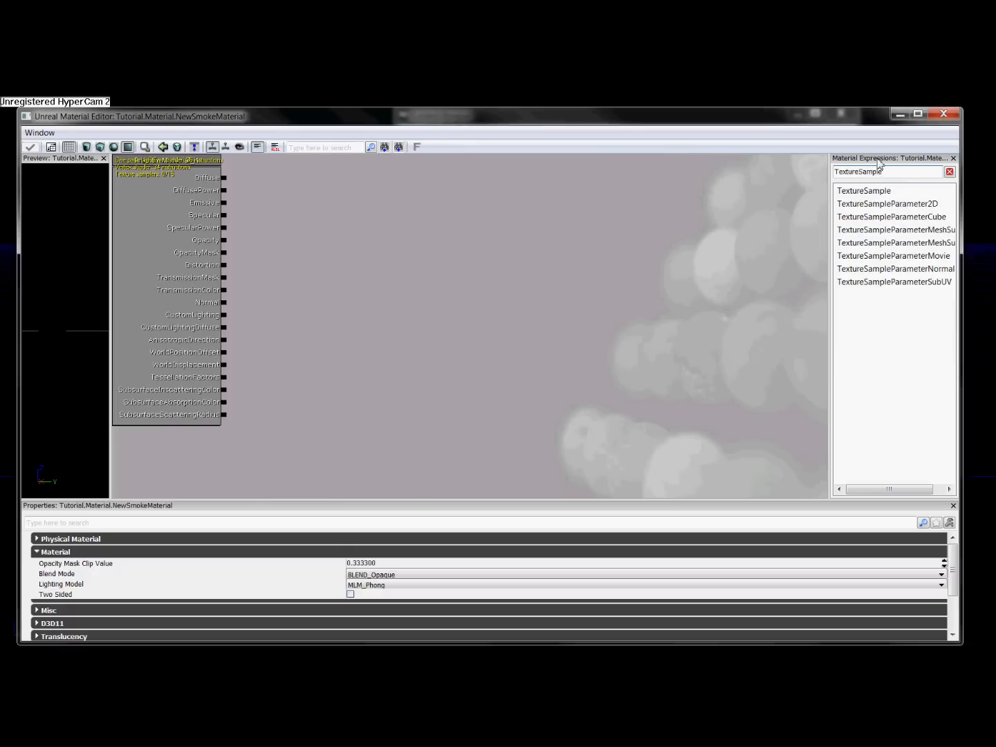
click(894, 193)
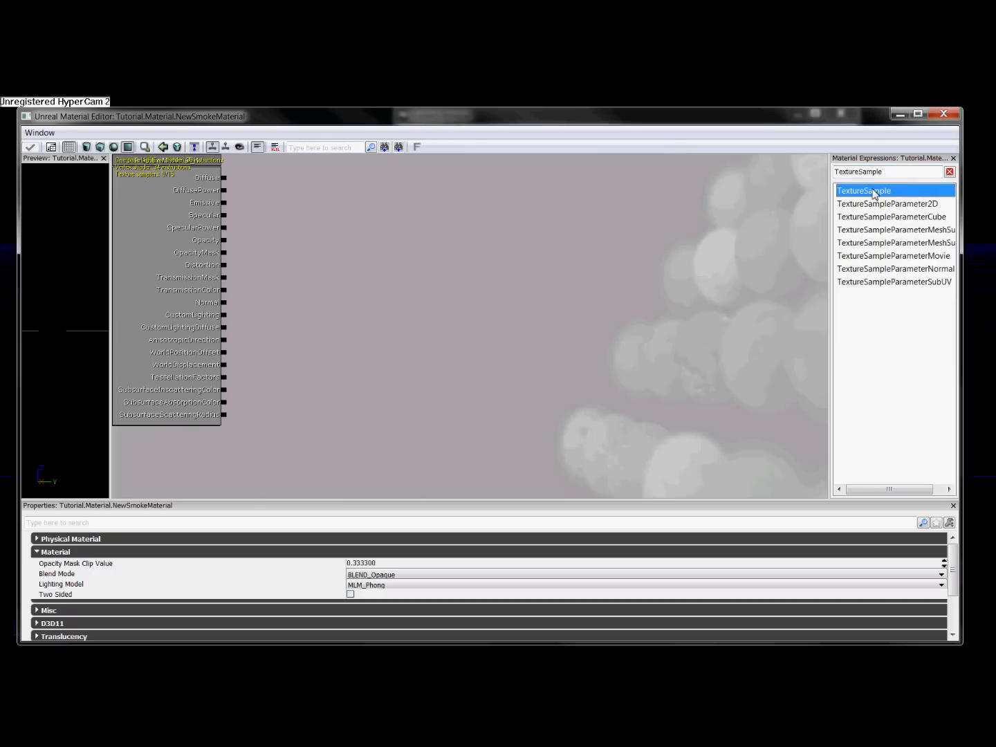
click(865, 192)
drag(865, 191, 596, 243)
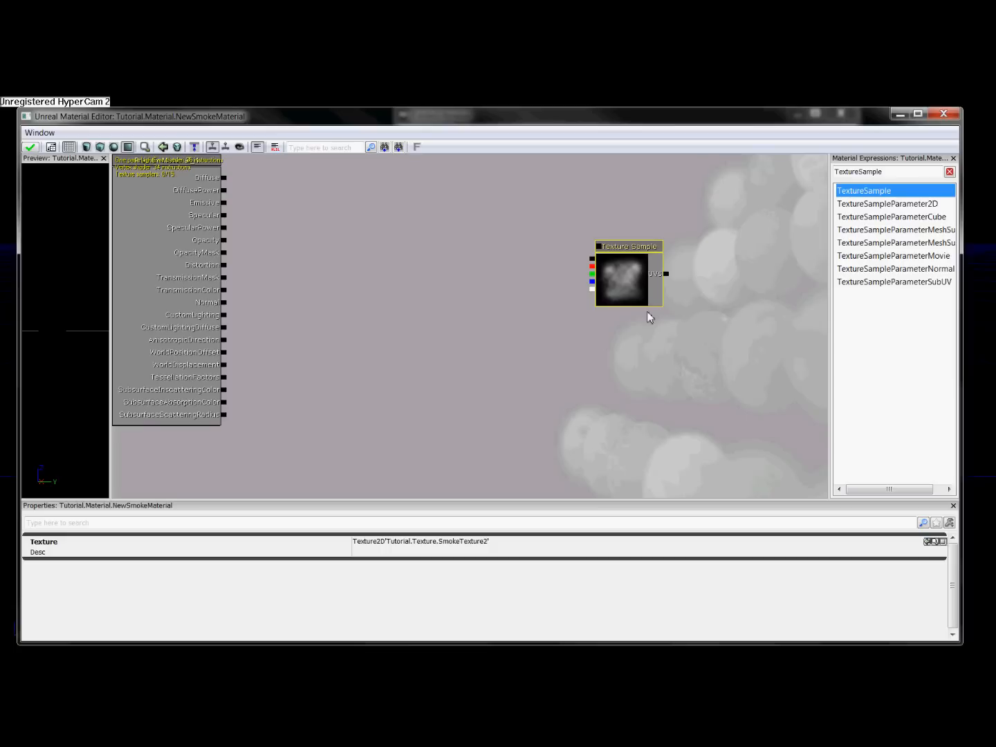
- Add two Multiply expressions, one above the other, between the material node and the Texture Sample
double_click(898, 172)
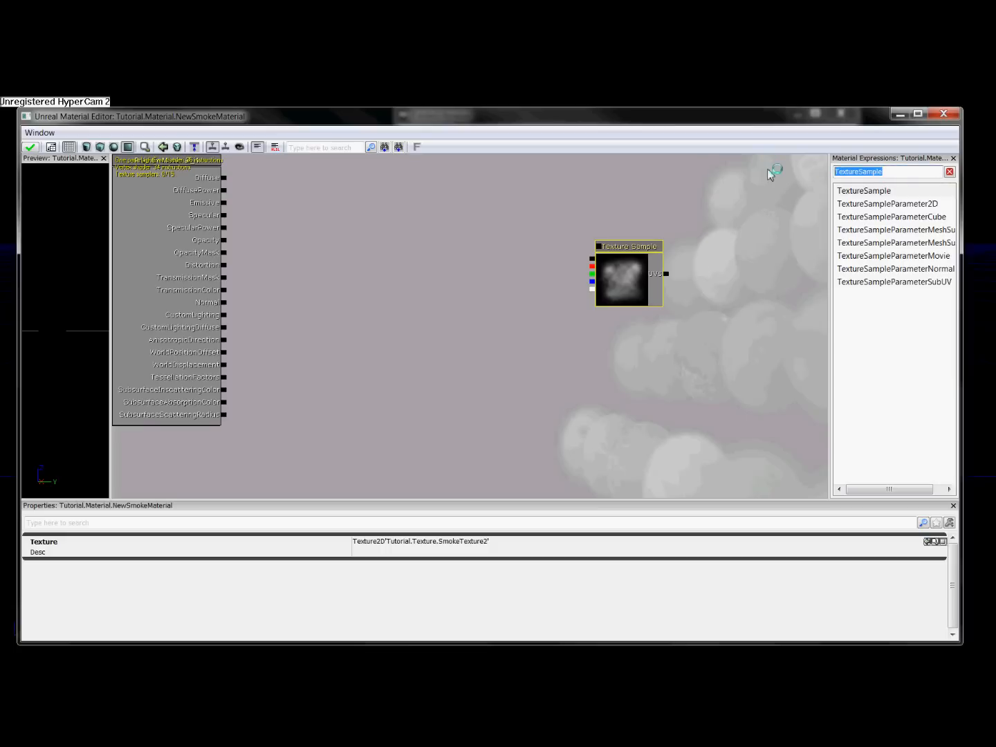
text(mul)
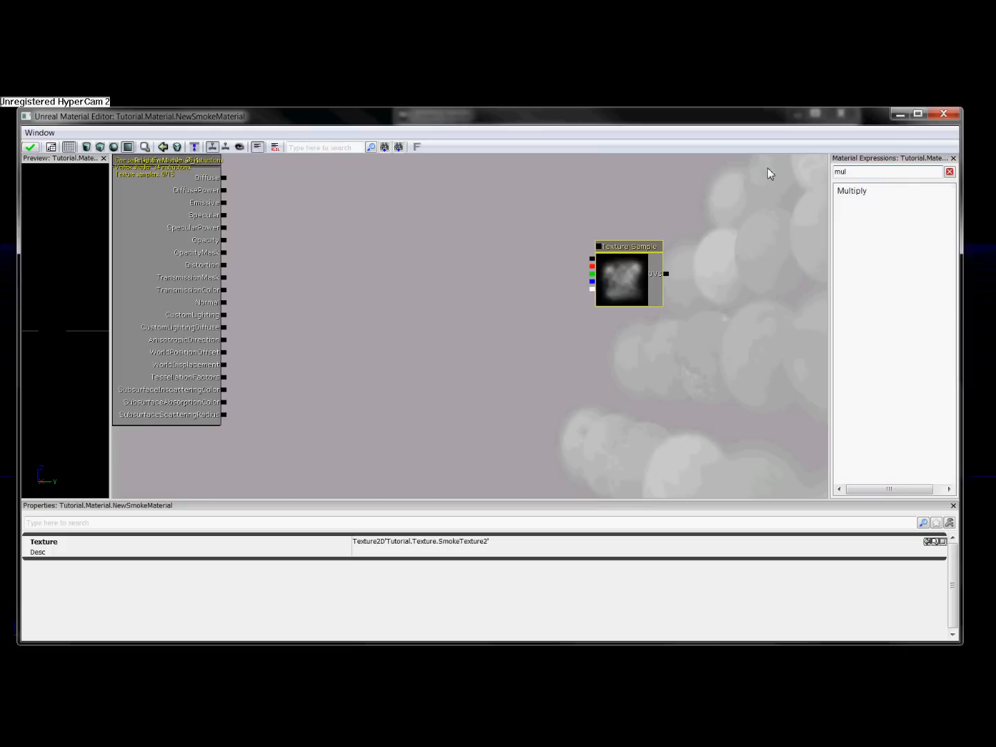
mouse_move(873, 193)
mouse_down()
mouse_move(334, 196)
mouse_move(455, 204)
mouse_up()
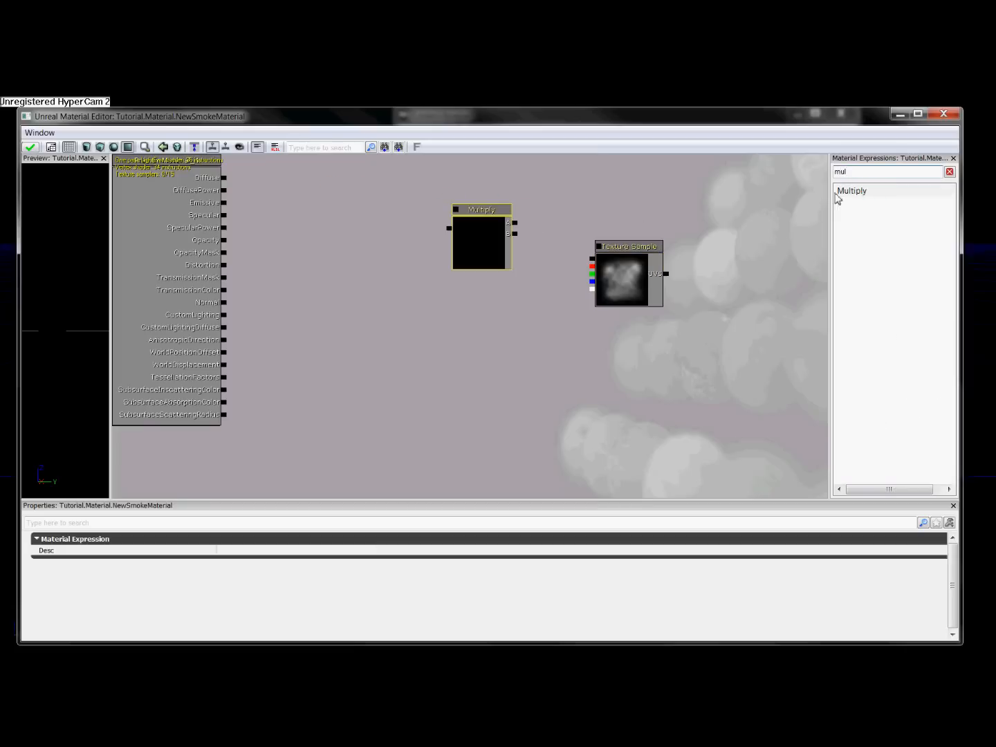
drag(862, 196, 457, 352)
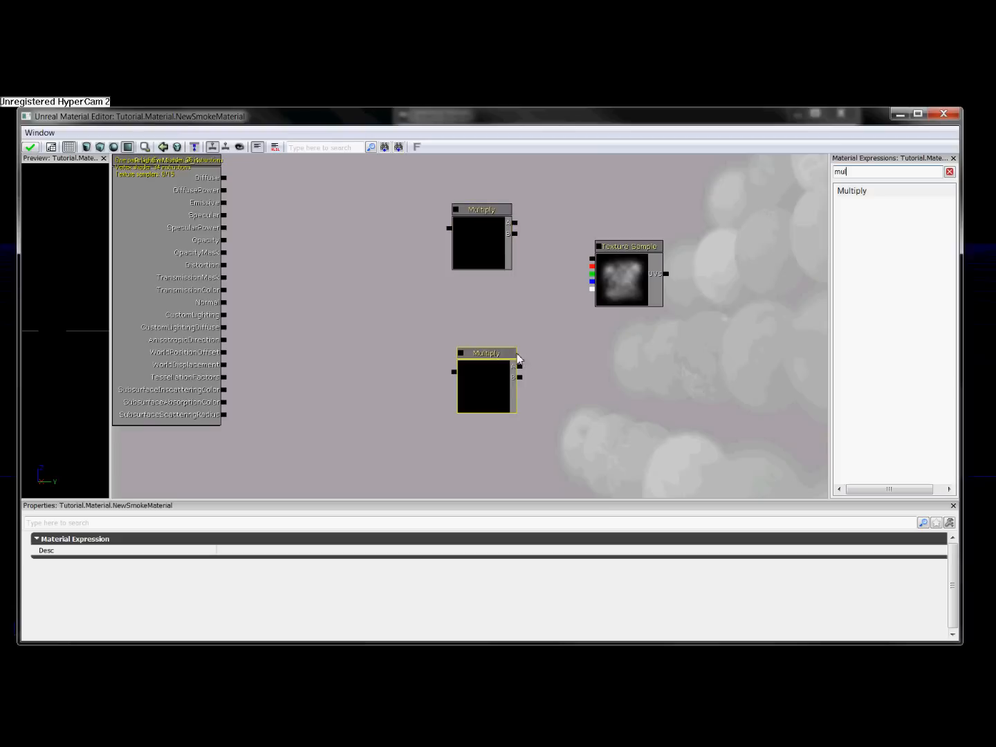
- Spread out the graph by repositioning both Multiply nodes and the Texture Sample to leave room between them
drag(348, 307, 354, 320)
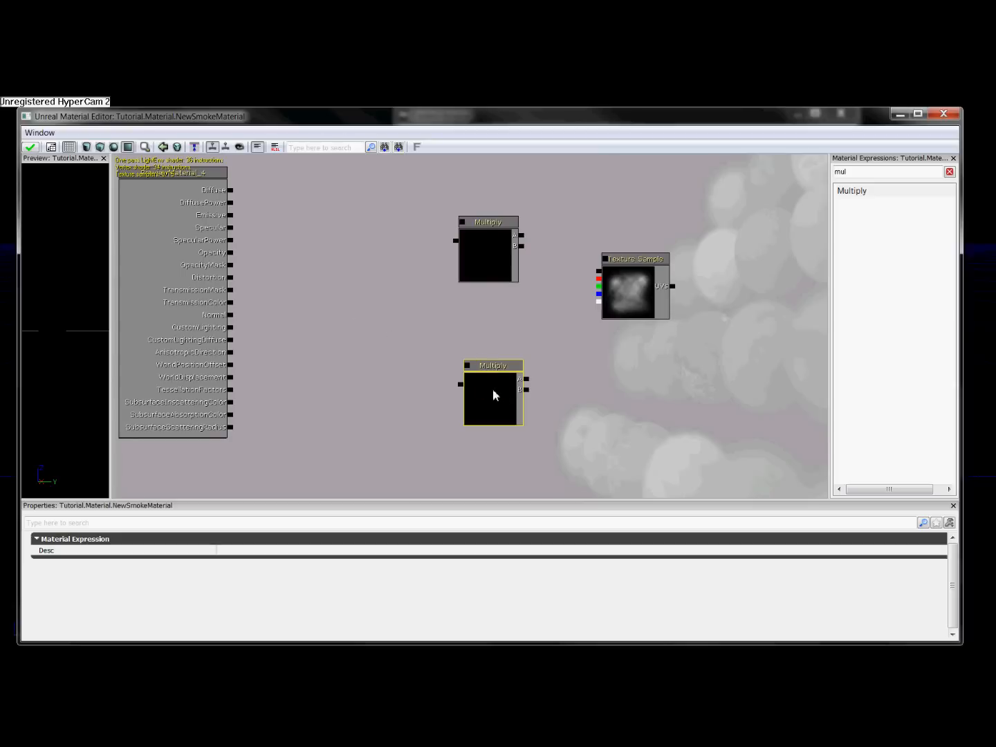
drag(492, 395, 531, 378)
click(478, 267)
drag(480, 272, 433, 245)
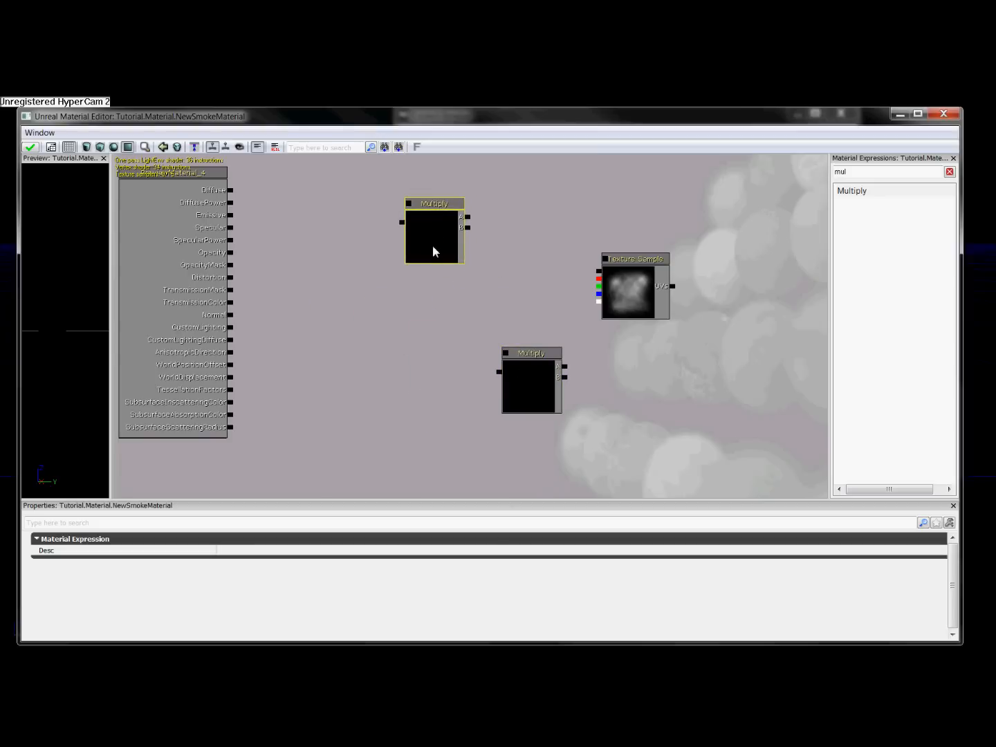
click(623, 289)
drag(623, 292, 648, 244)
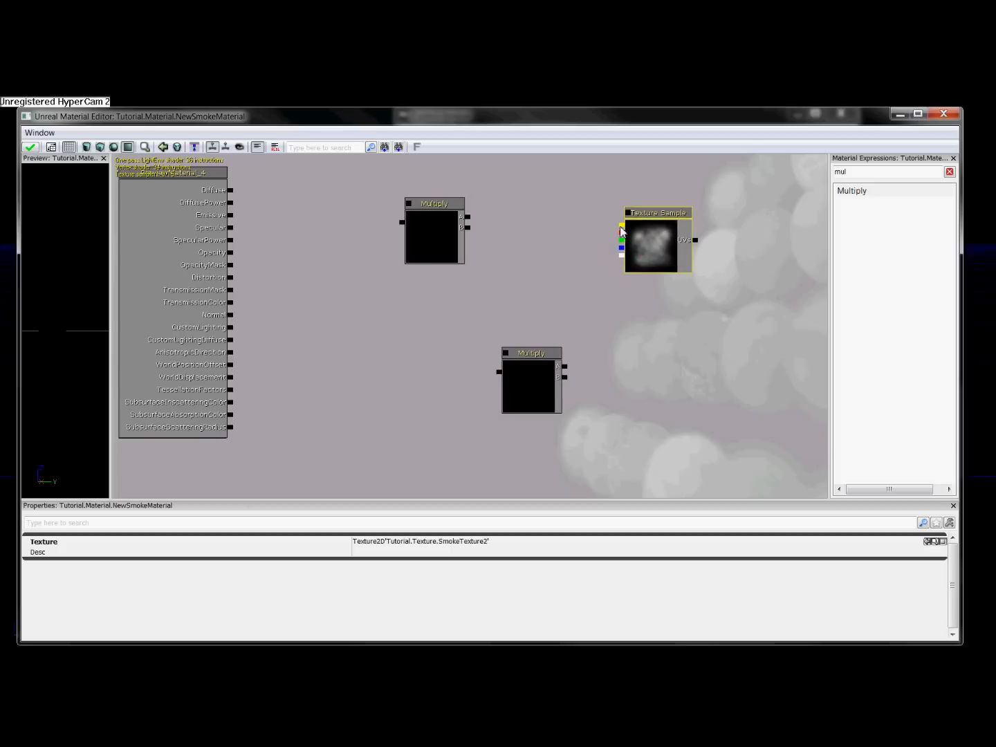
- Connect the Texture Sample's main output to input A of the upper Multiply, and that Multiply's output to Emissive
drag(621, 227, 471, 222)
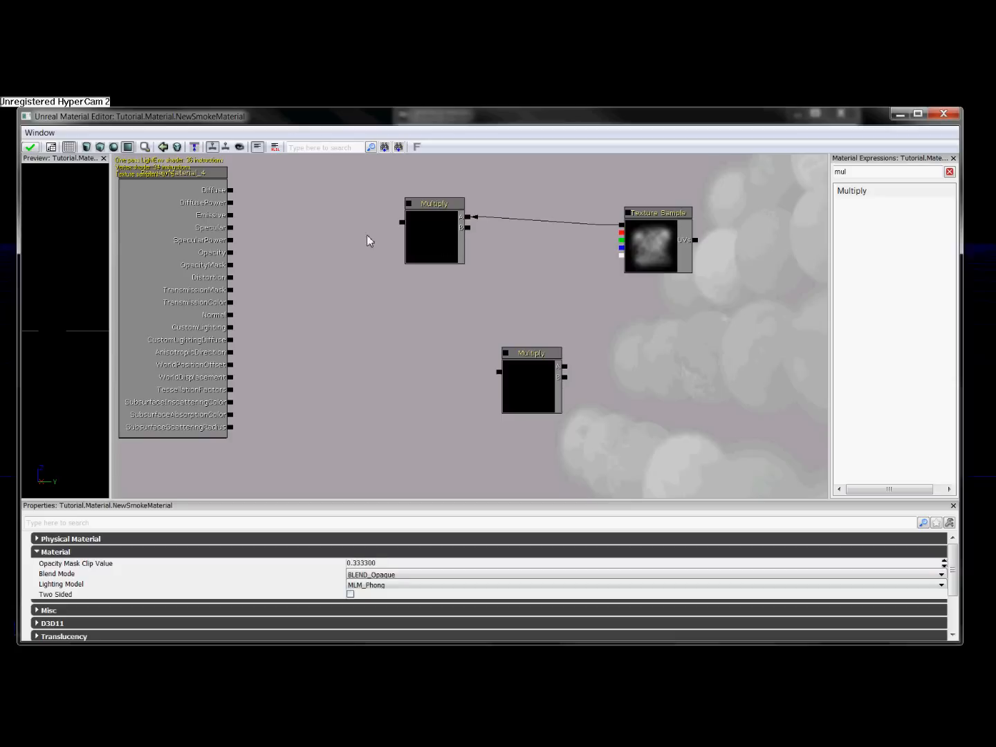
drag(402, 222, 240, 219)
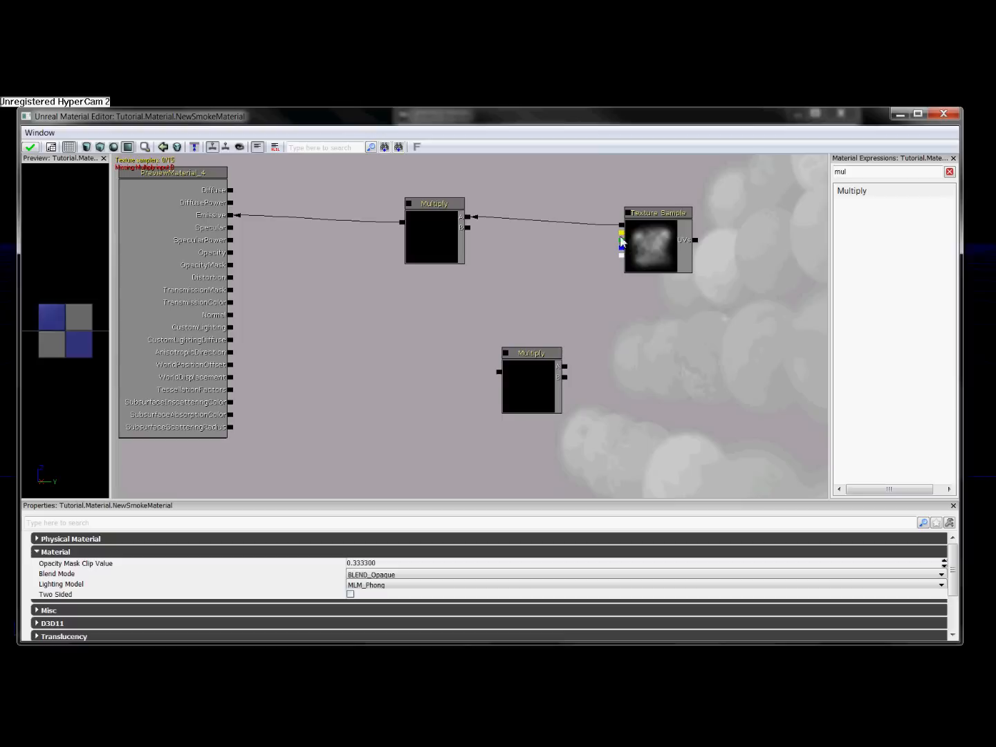
- Connect the Texture Sample's red output to input A of the lower Multiply and move that node closer to the material node
drag(621, 234, 593, 359)
drag(593, 358, 479, 392)
click(534, 389)
- Add a Constant expression below the Texture Sample's connection to the upper Multiply, and move the lower Multiply beneath it
double_click(874, 171)
text(con)
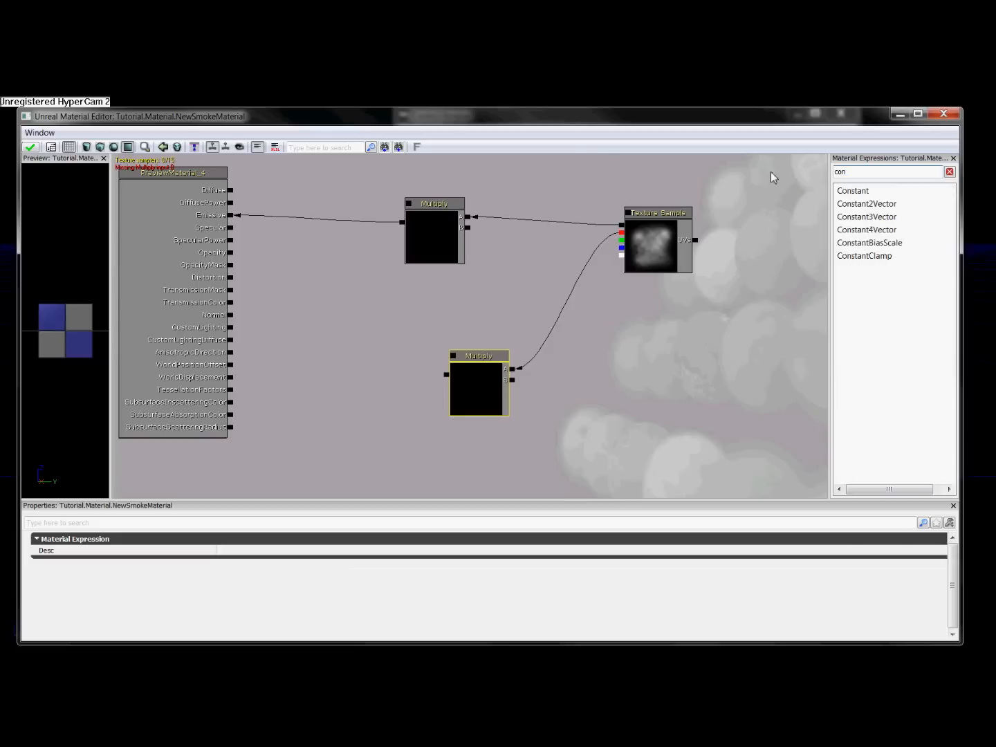
drag(879, 192, 526, 276)
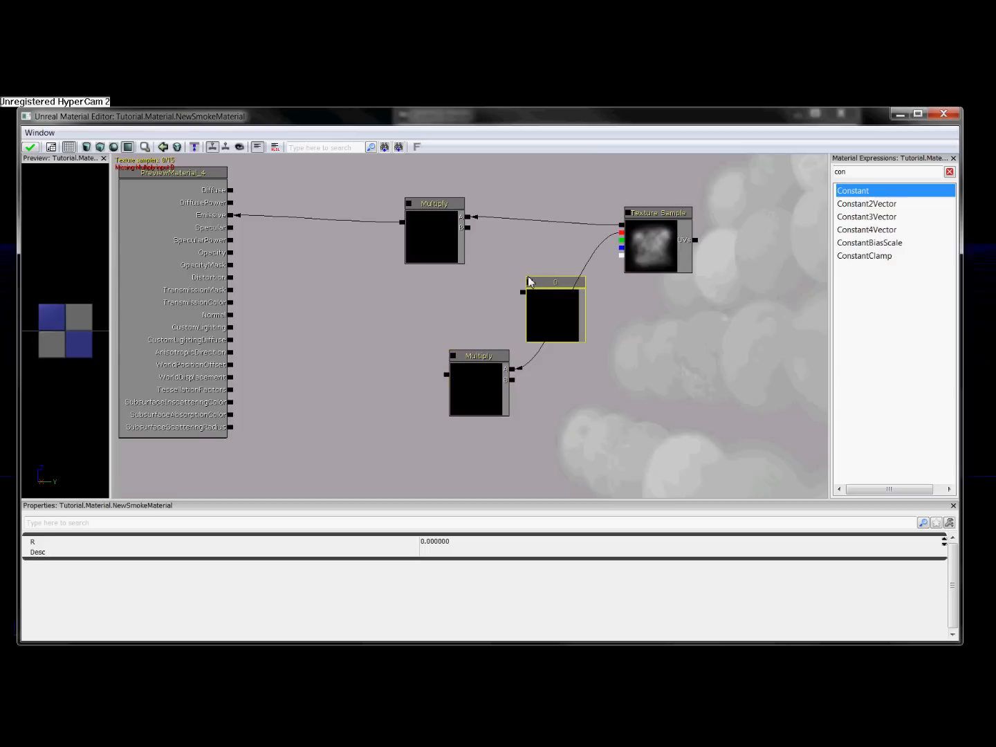
drag(478, 394, 555, 419)
- Set the Constant's R value to 2 and connect it to input B of the upper Multiply
click(549, 308)
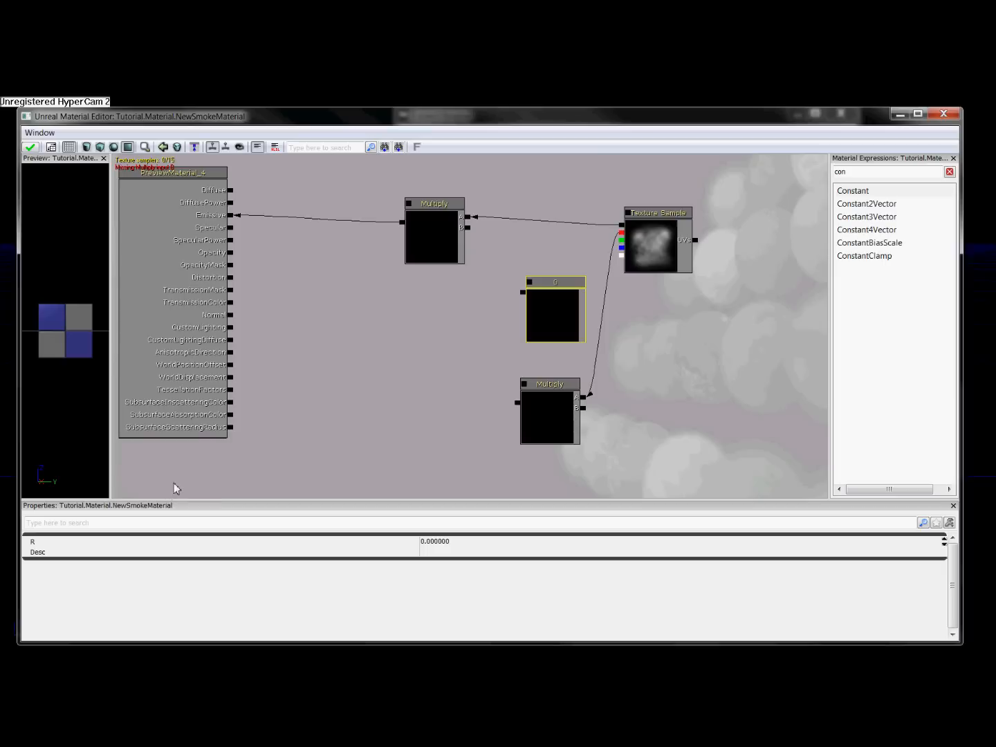
click(444, 542)
text(2)
key(Return)
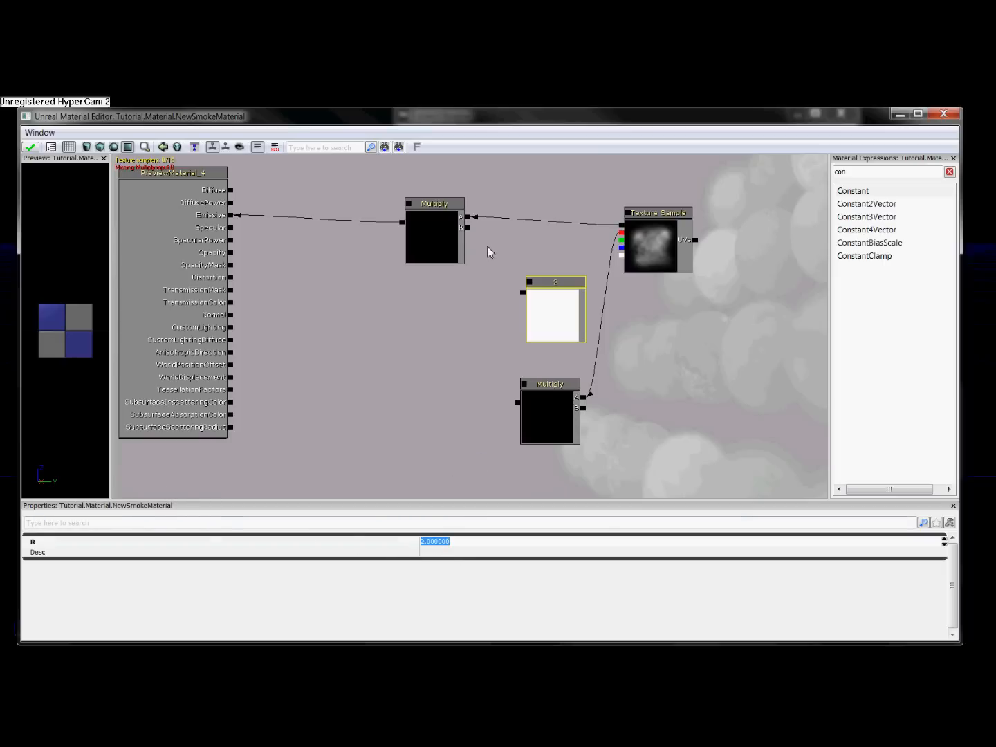
drag(522, 292, 468, 229)
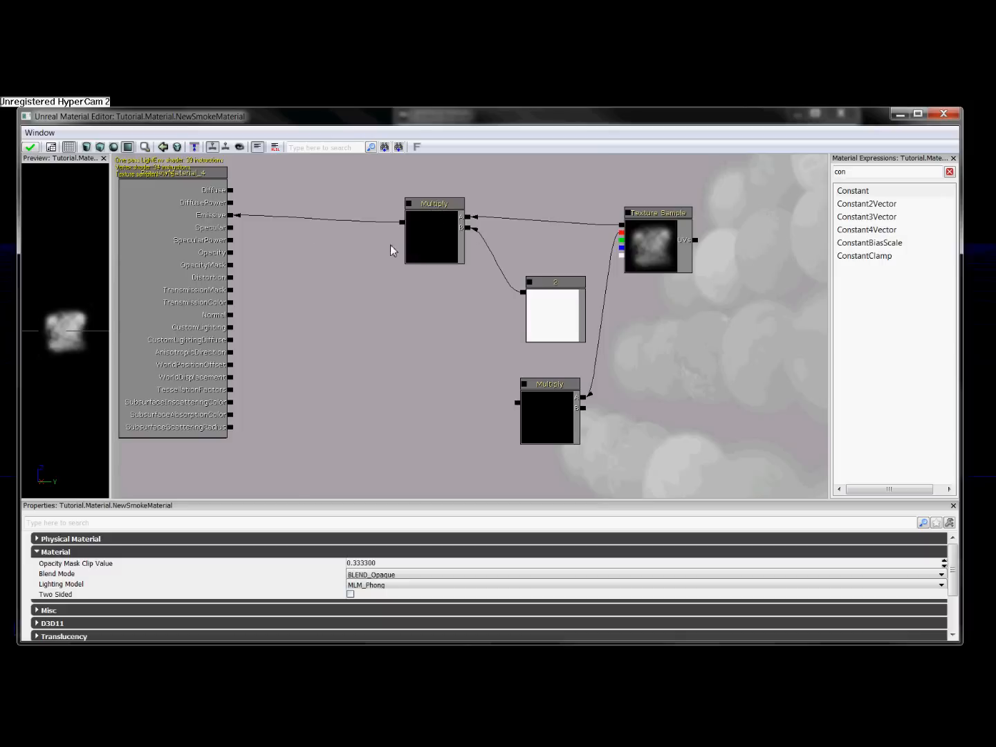
- Add a VertexColor expression beside the lower Multiply and connect its alpha output to that Multiply's input B
click(902, 173)
key(BackSpace)
key(BackSpace)
key(BackSpace)
text(ver)
drag(858, 203, 734, 379)
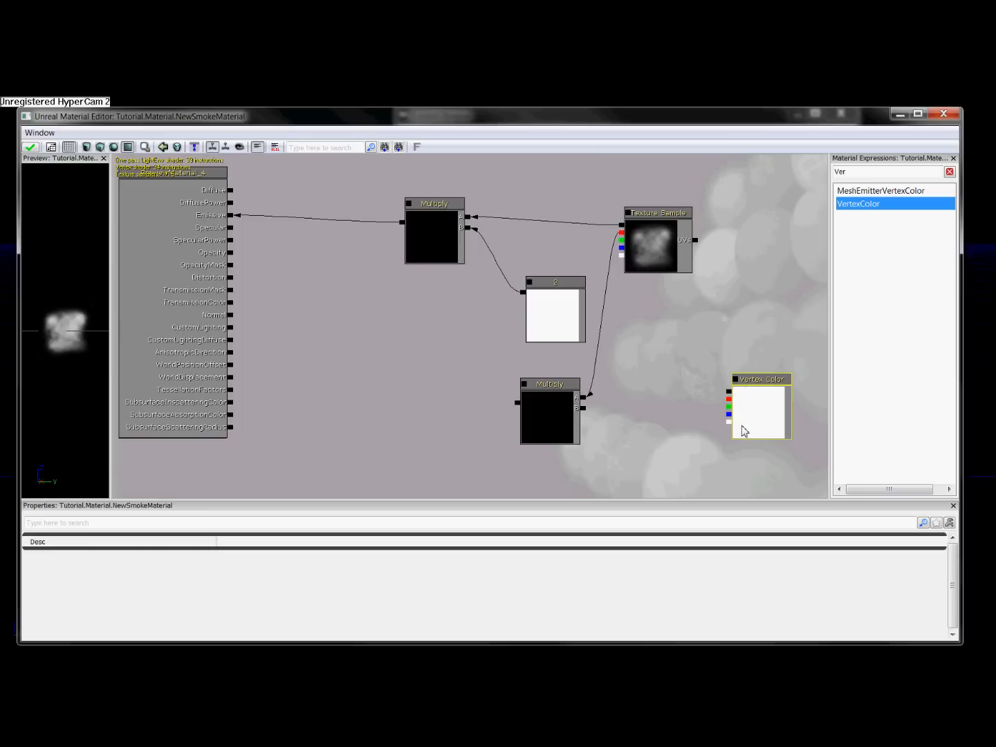
drag(730, 422, 583, 410)
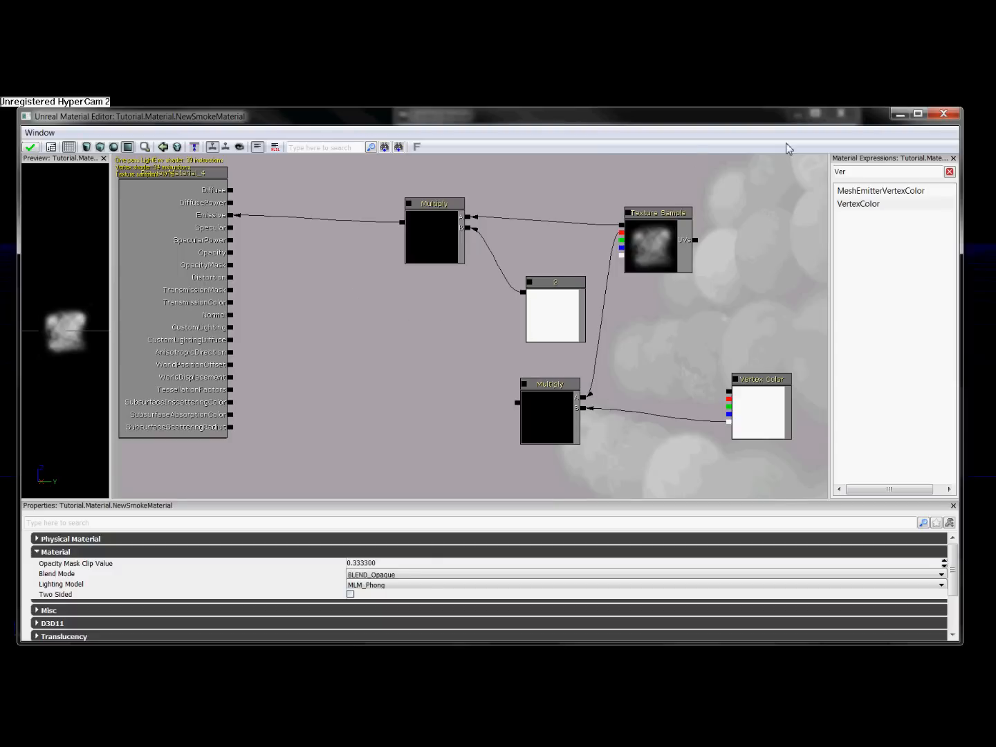
- Add a DepthBiasedAlpha expression between the material node and the lower Multiply, and connect that Multiply's output to its Alpha input
click(859, 171)
key(BackSpace)
key(BackSpace)
key(BackSpace)
text(depth)
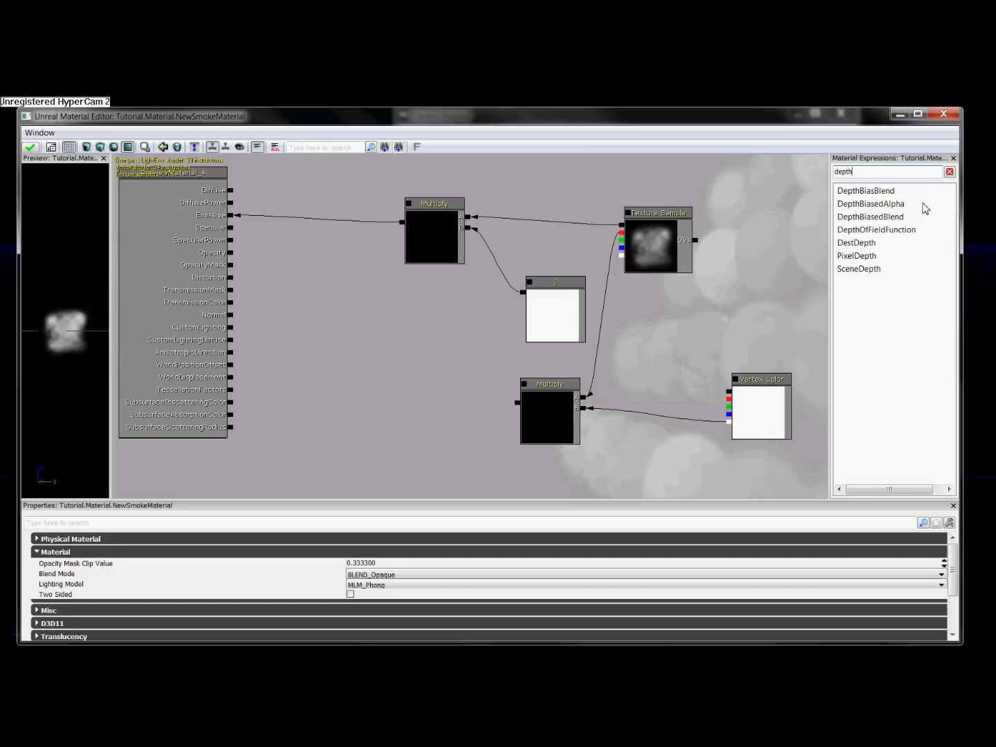
drag(899, 206, 374, 382)
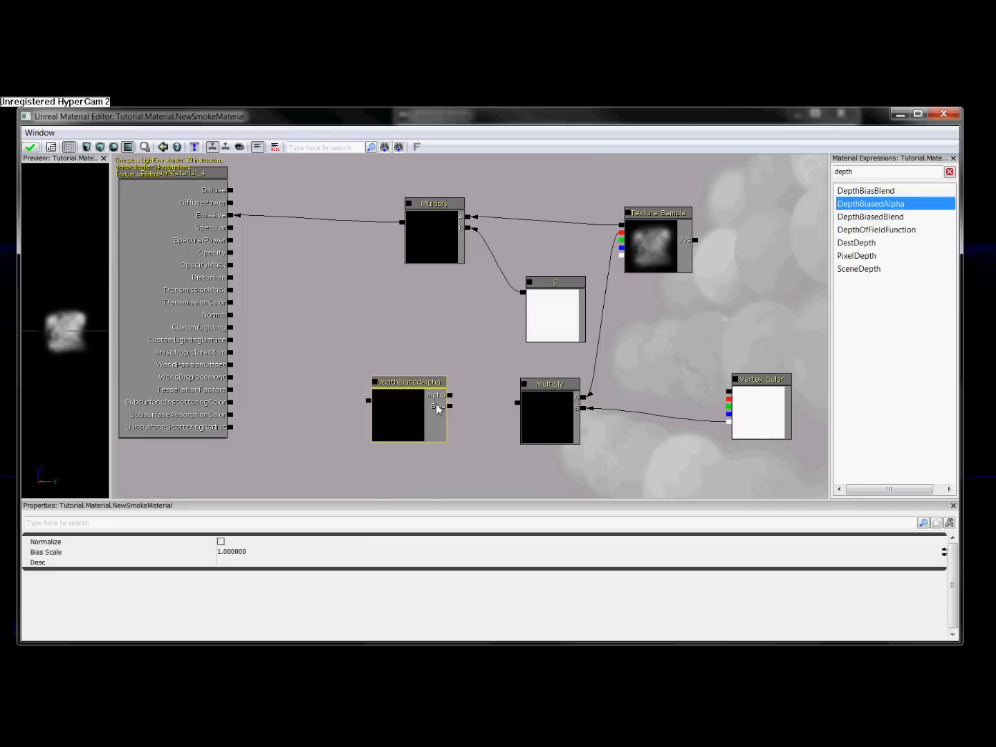
drag(516, 401, 450, 395)
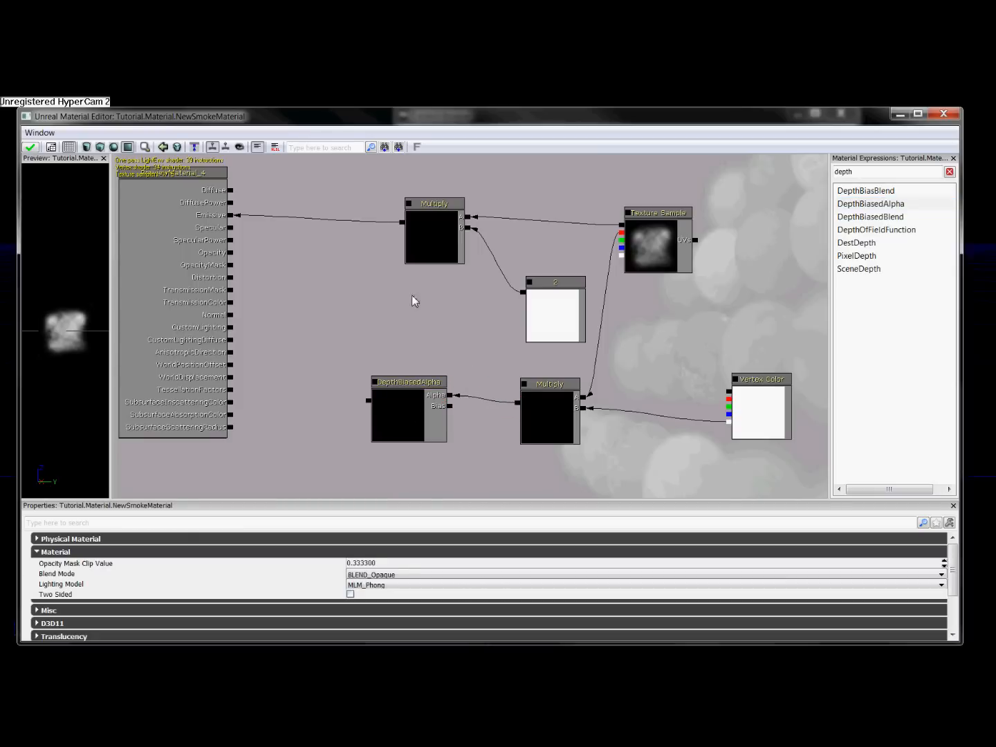
- Connect the DepthBiasedAlpha output to the material's Opacity input and turn on the Vertex Color node's real-time preview
drag(368, 400, 236, 253)
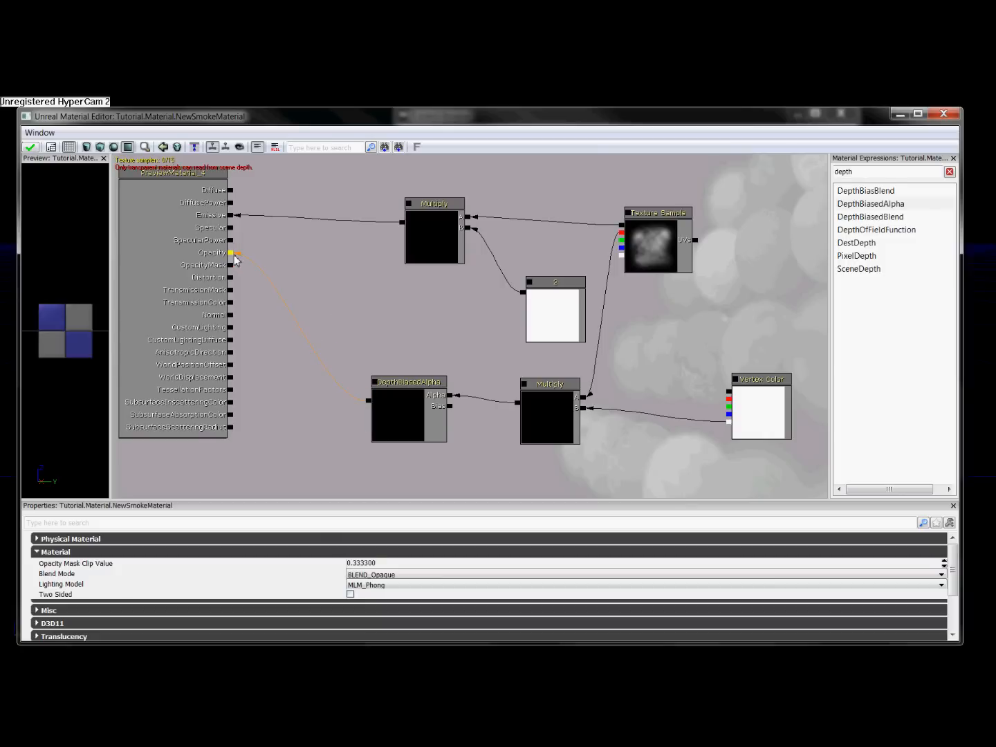
click(735, 379)
drag(44, 391, 74, 396)
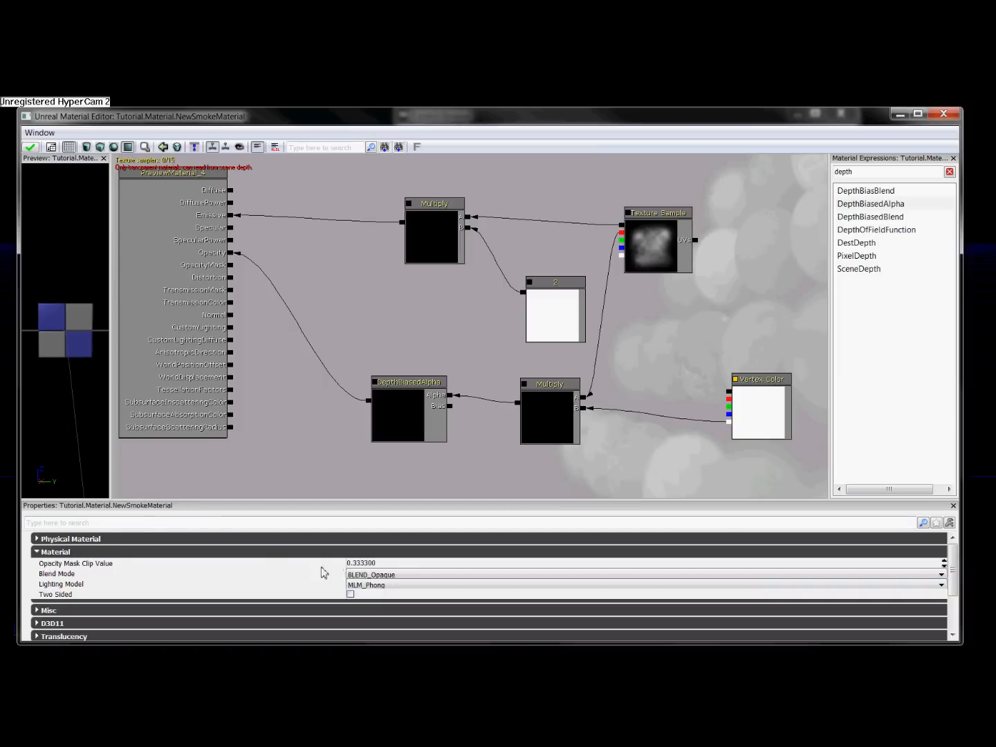
- Set the material's blend mode to BLEND_Translucent and its lighting model to MLM_Unlit, and make it two-sided
click(418, 577)
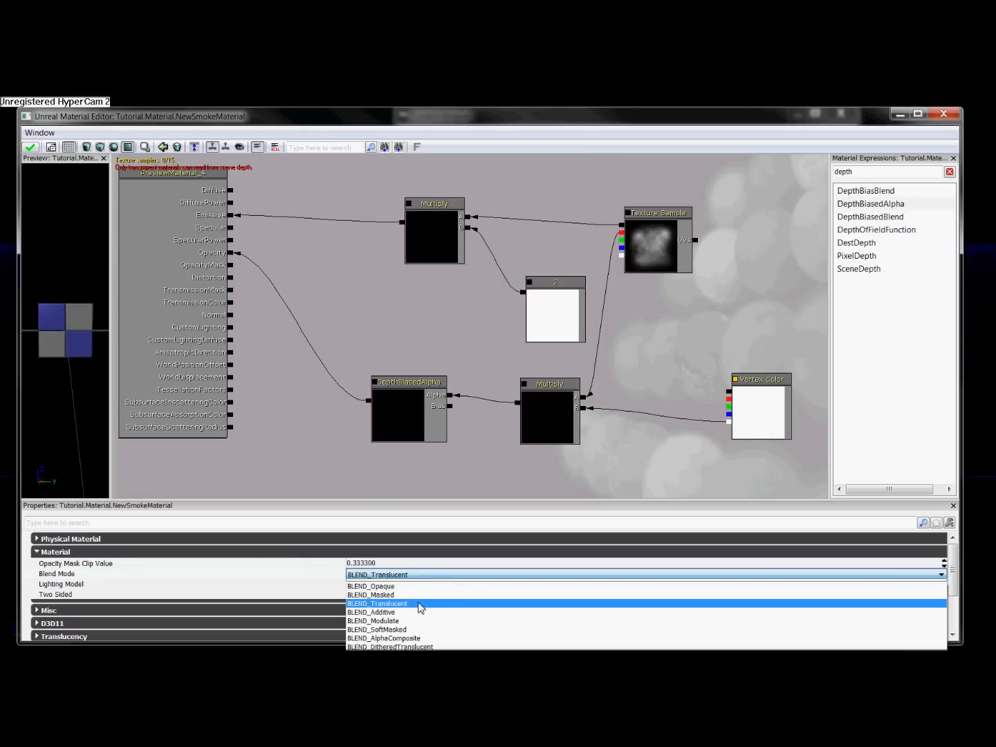
click(413, 596)
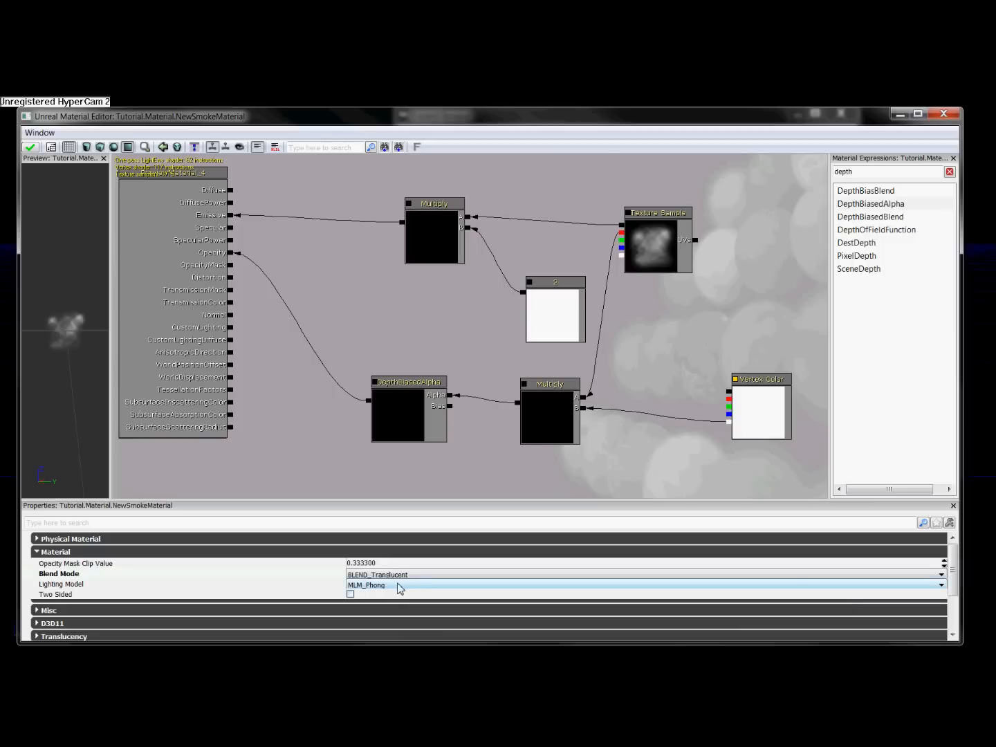
click(398, 586)
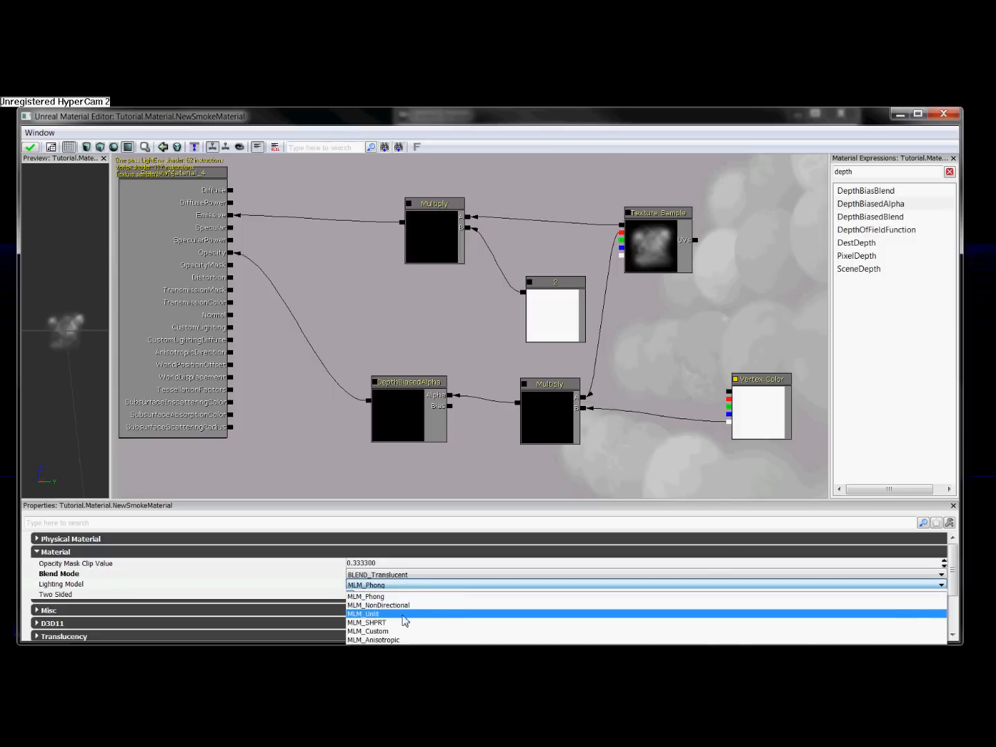
click(398, 614)
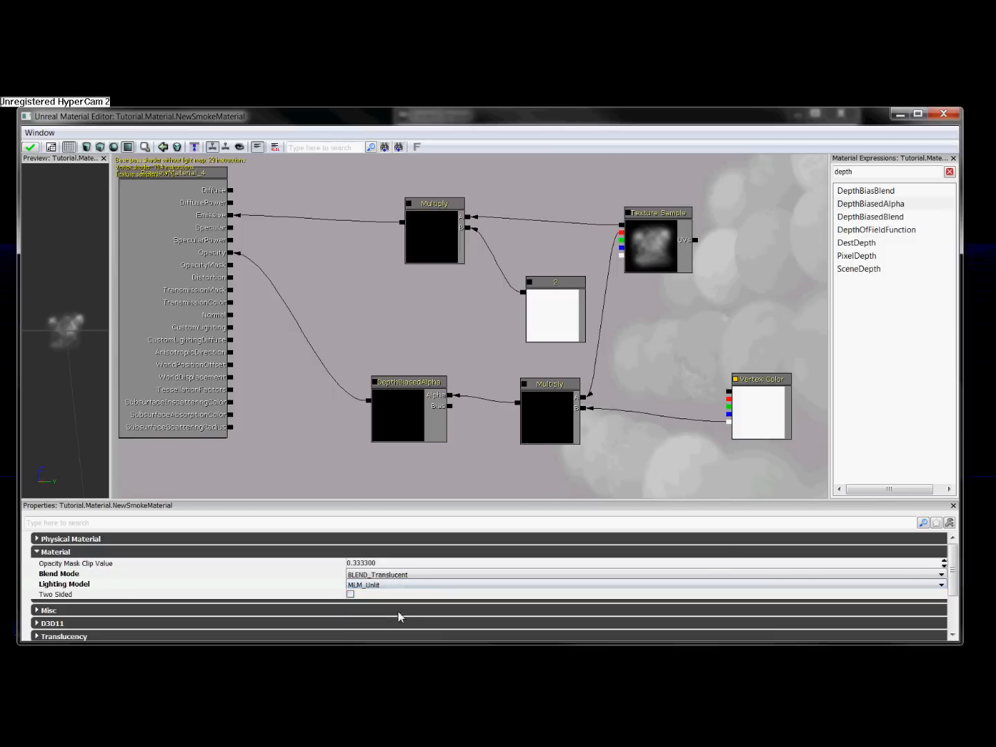
click(350, 594)
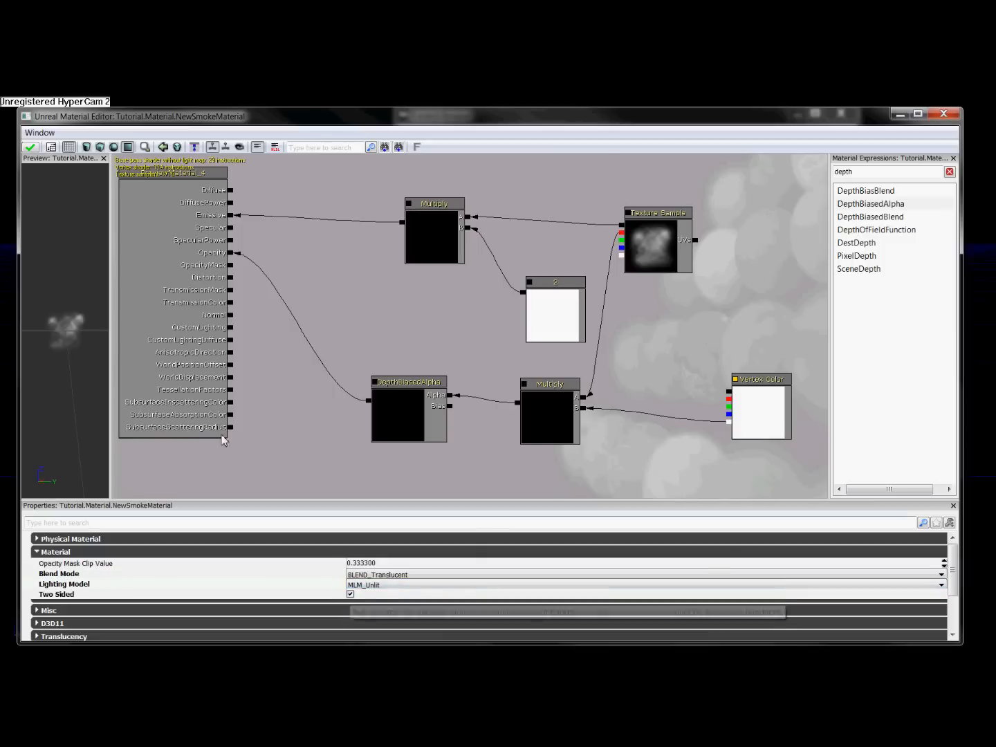